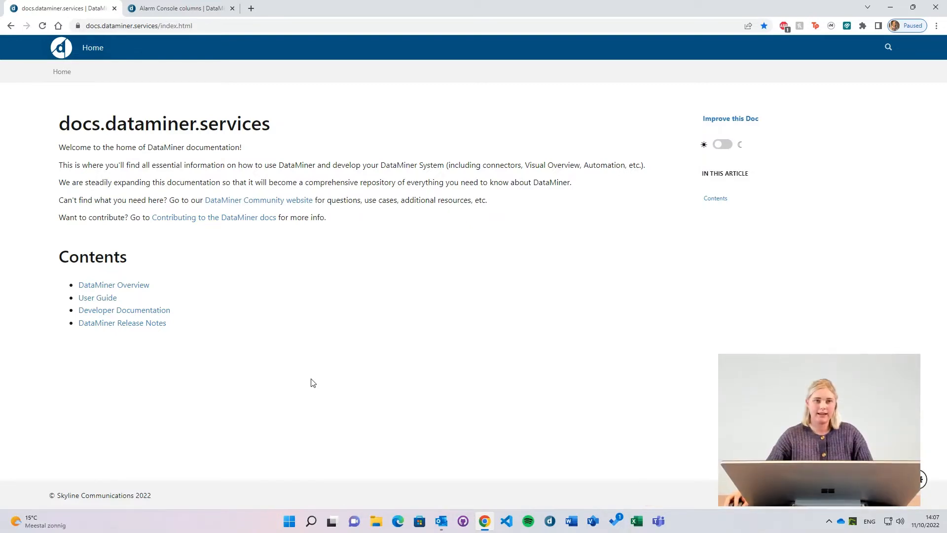
- Open the Alarm Console columns documentation page and start editing its source file, Alarm_Console_Columns.md, on GitHub
click(160, 9)
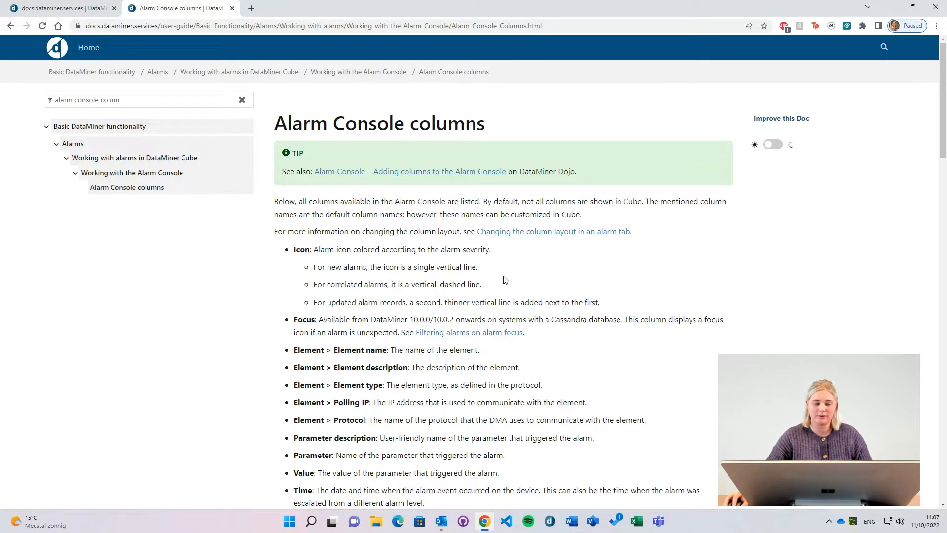
click(770, 129)
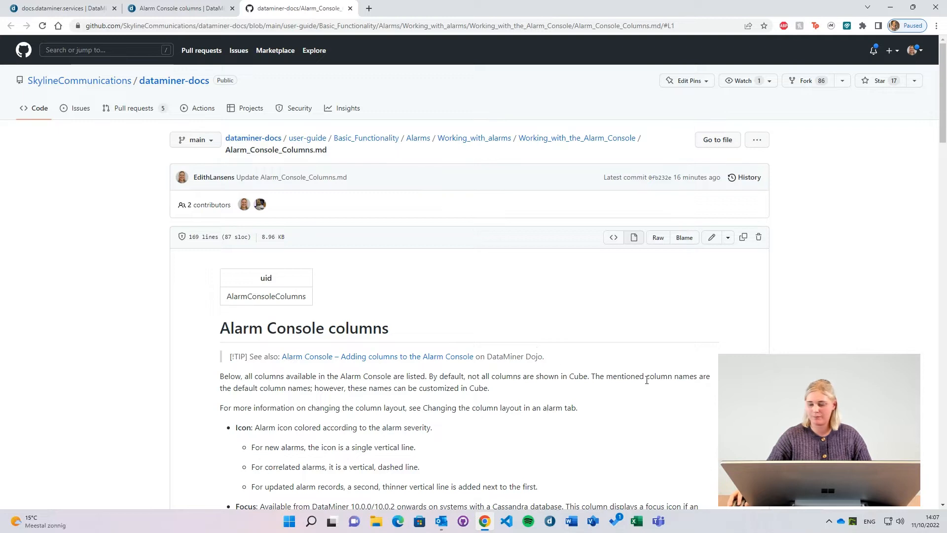
click(712, 241)
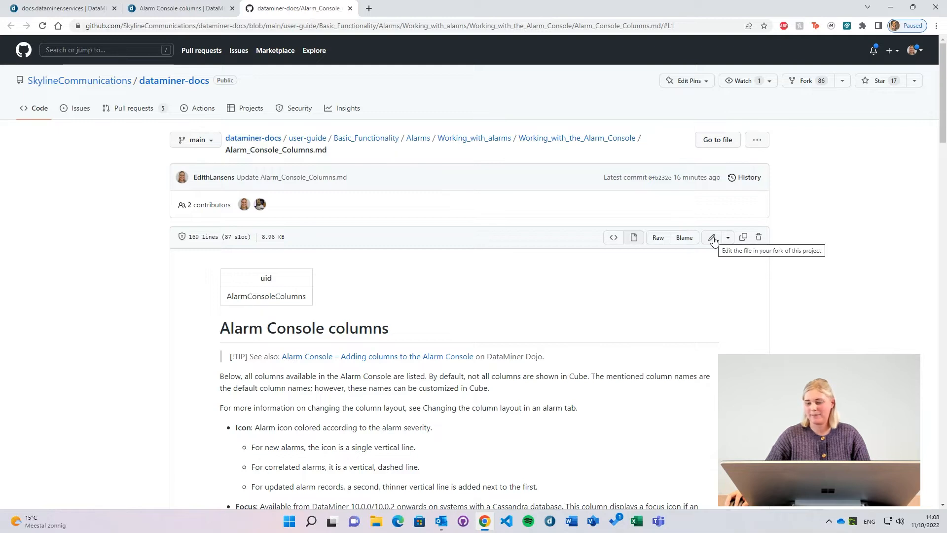
click(713, 240)
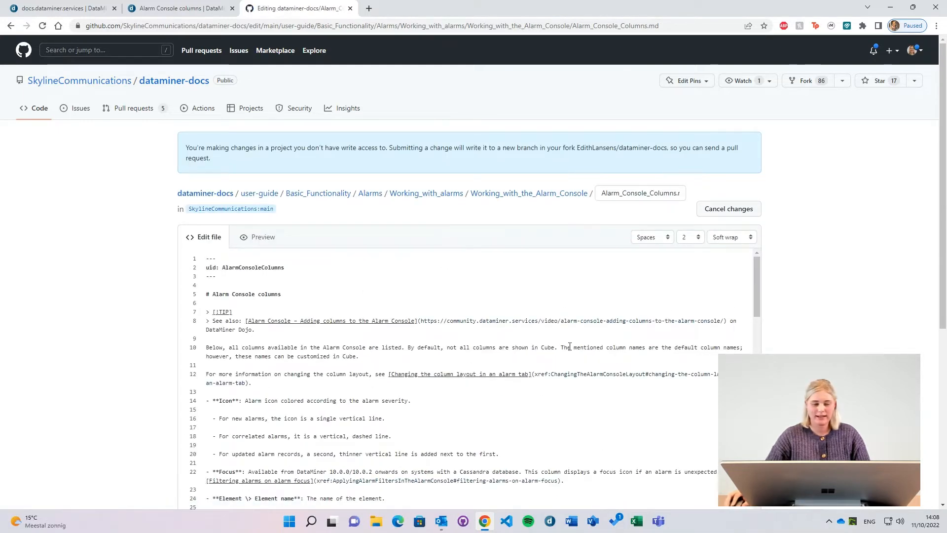
- Examine the Markdown source of the Icon entry, compare it with its rendered preview, and return to the file editor
scroll(262, 328, down, 1)
scroll(262, 327, down, 1)
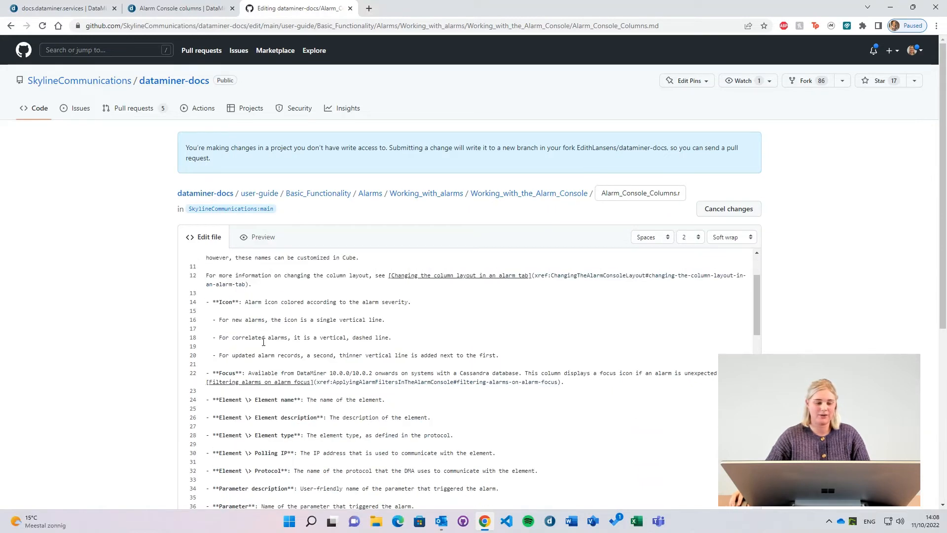
scroll(262, 327, up, 2)
scroll(104, 349, down, 1)
scroll(103, 349, down, 1)
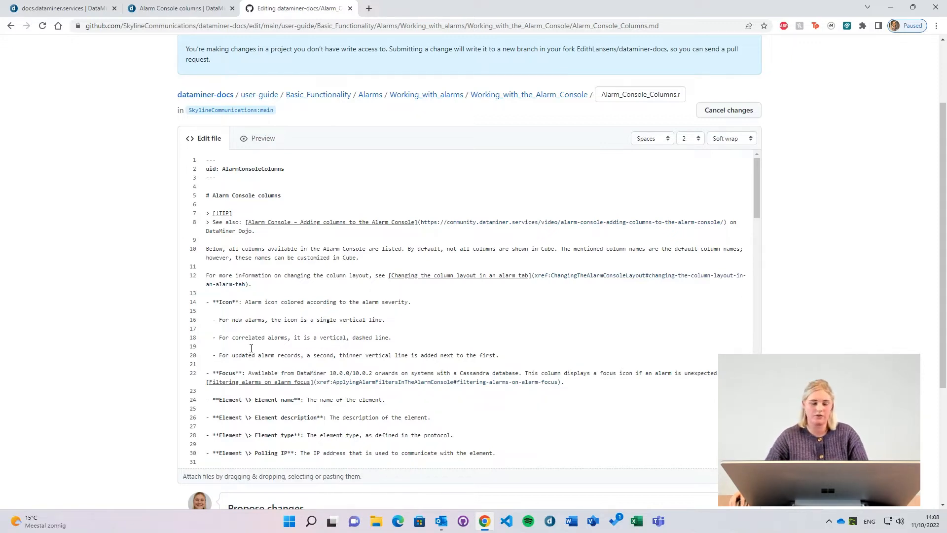
drag(213, 302, 240, 301)
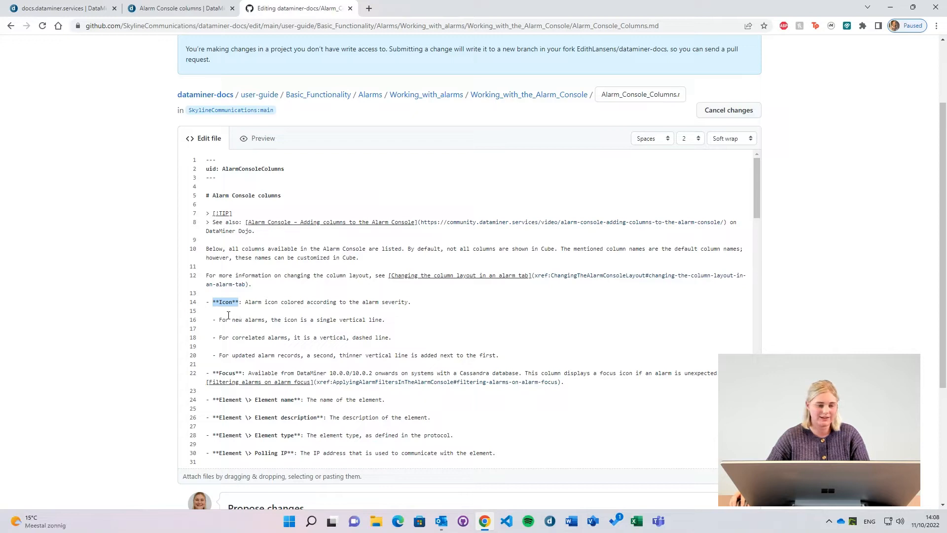
click(253, 143)
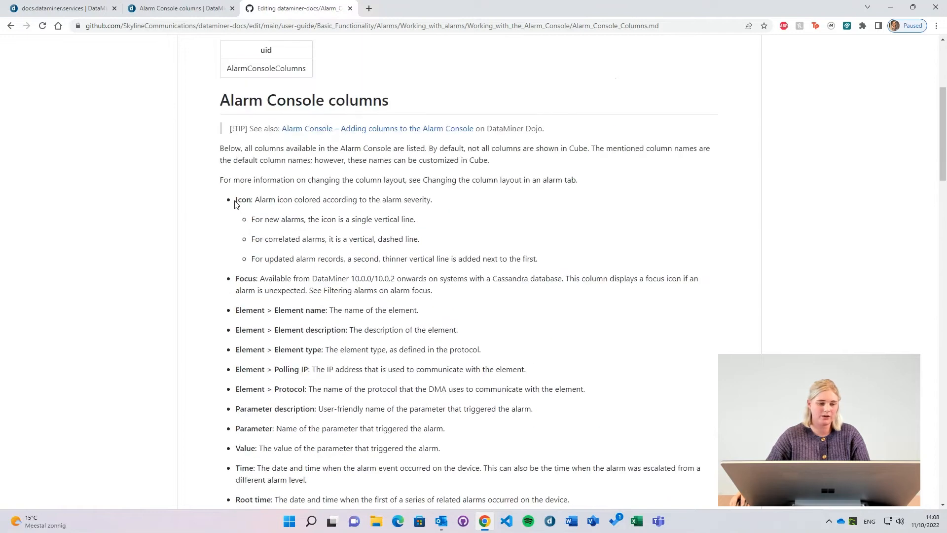
drag(236, 199, 252, 200)
click(256, 213)
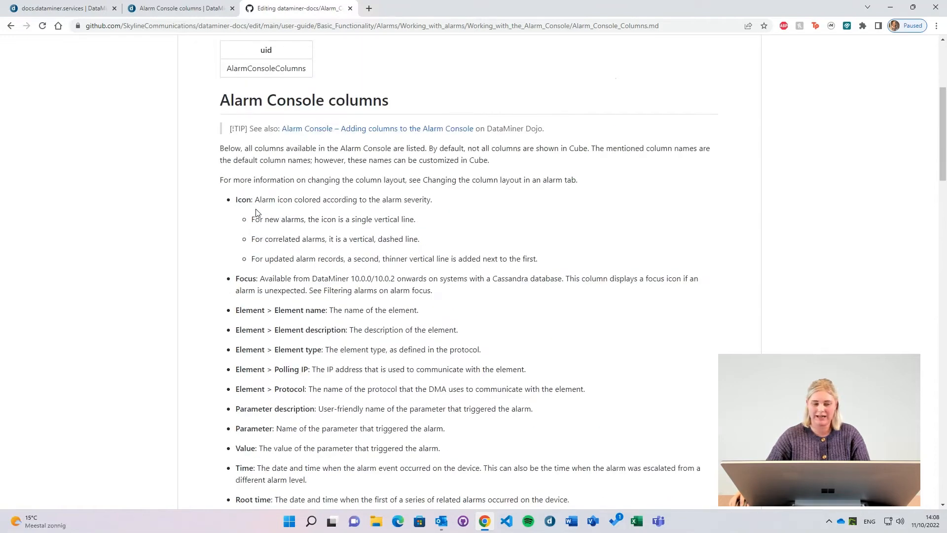
scroll(256, 212, up, 1)
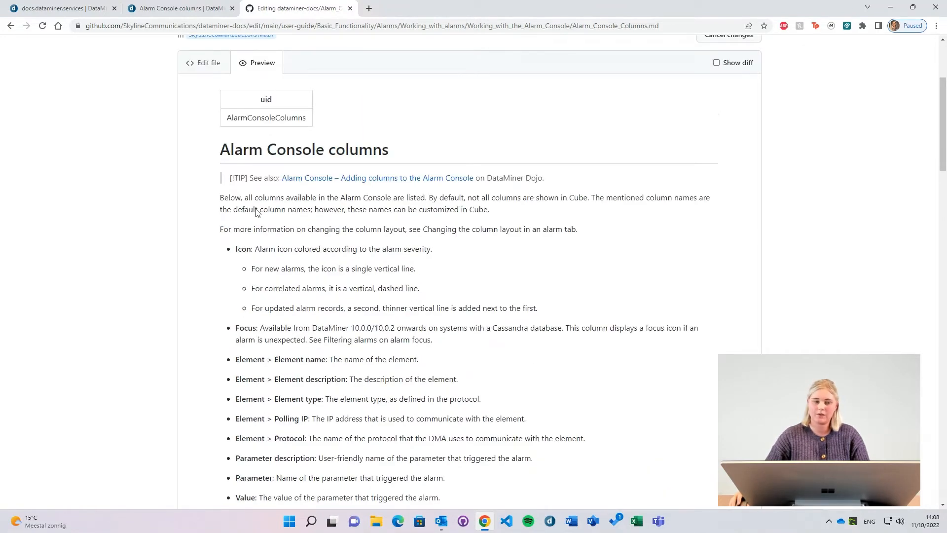
click(211, 70)
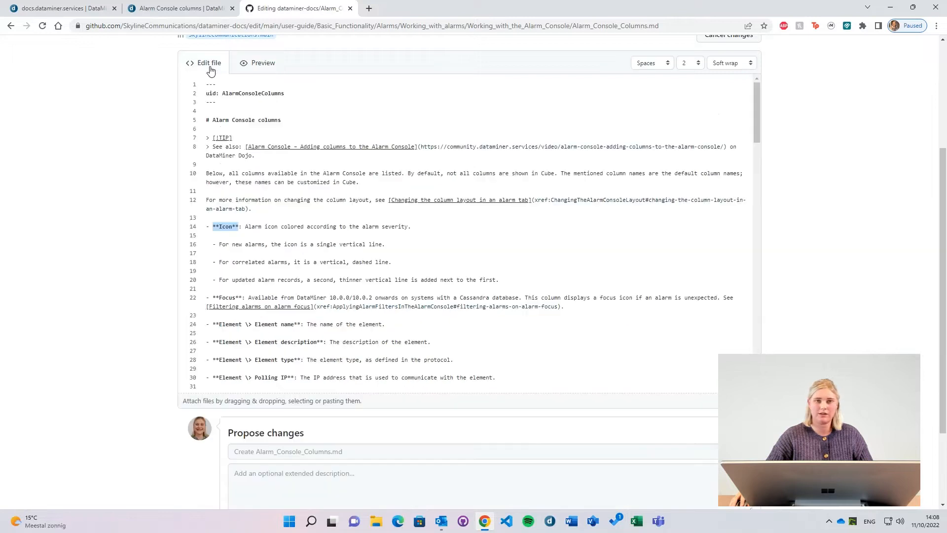
- Insert "and alarm groups" after "For correlated alarms" in the list under the Icon entry
click(353, 226)
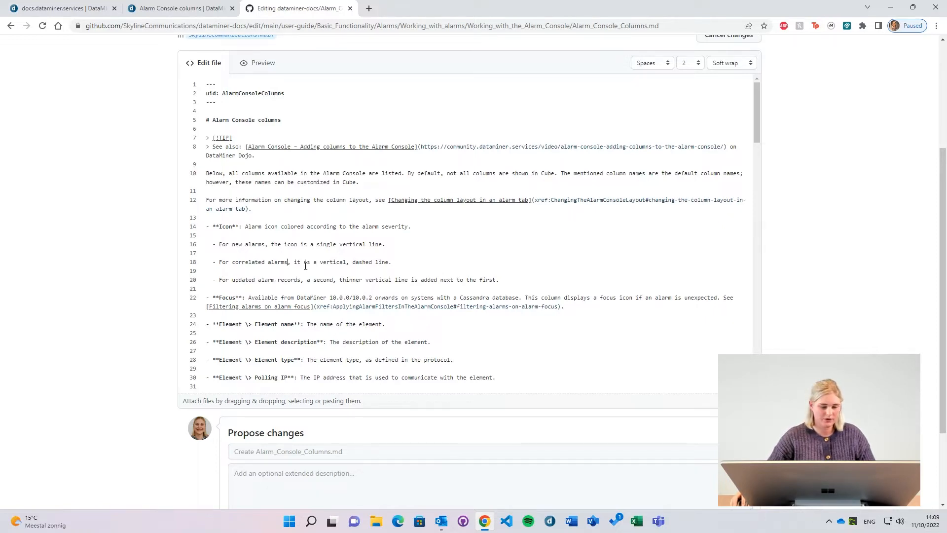
text(and alarm g)
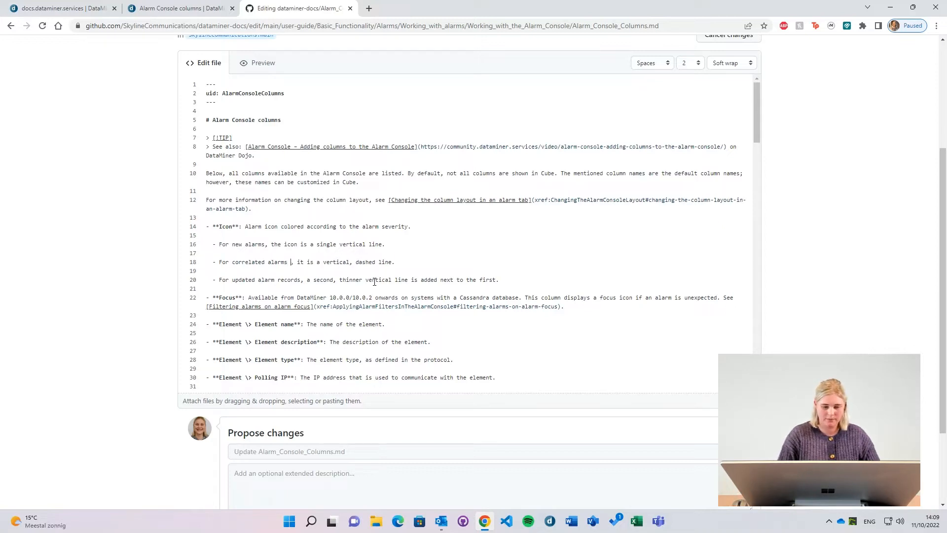
text(roups)
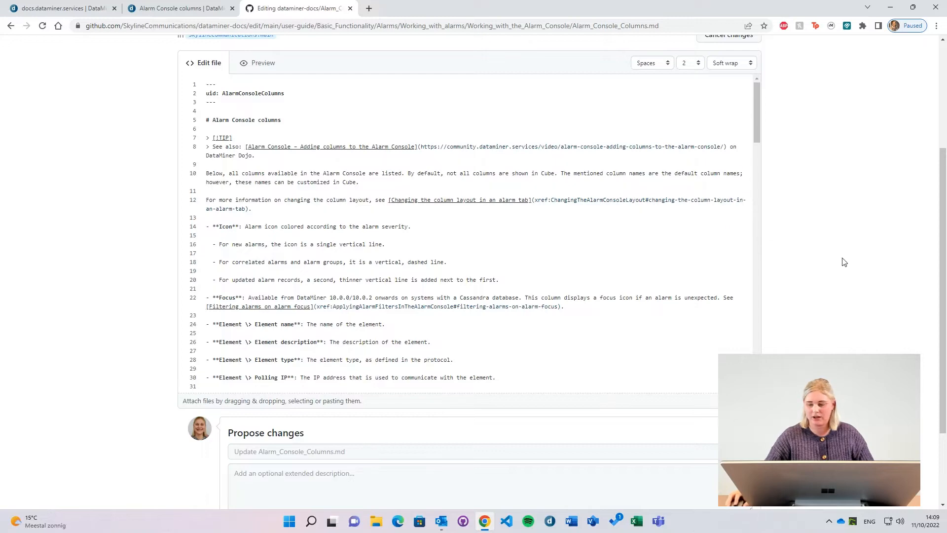
- Enter "Small adjustment" as the title of the proposed changes
scroll(841, 262, up, 1)
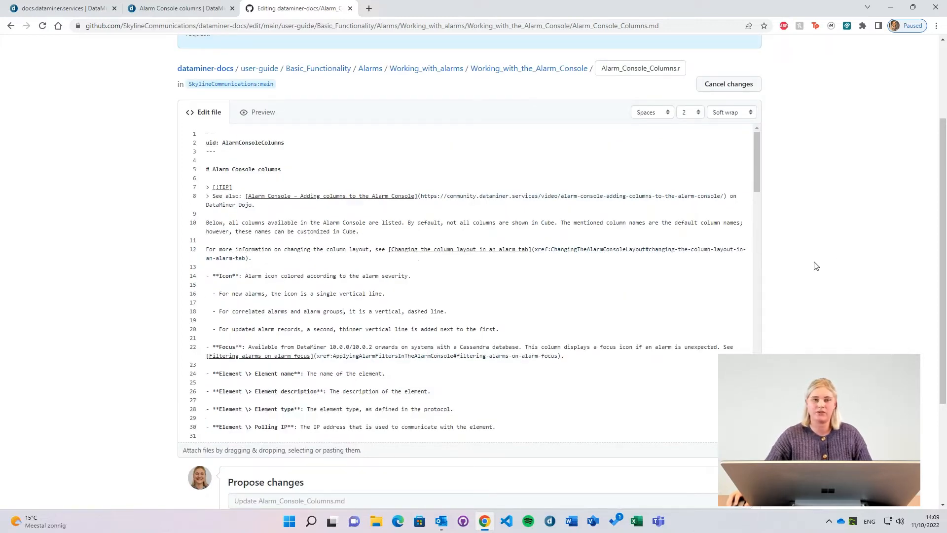
scroll(792, 265, down, 3)
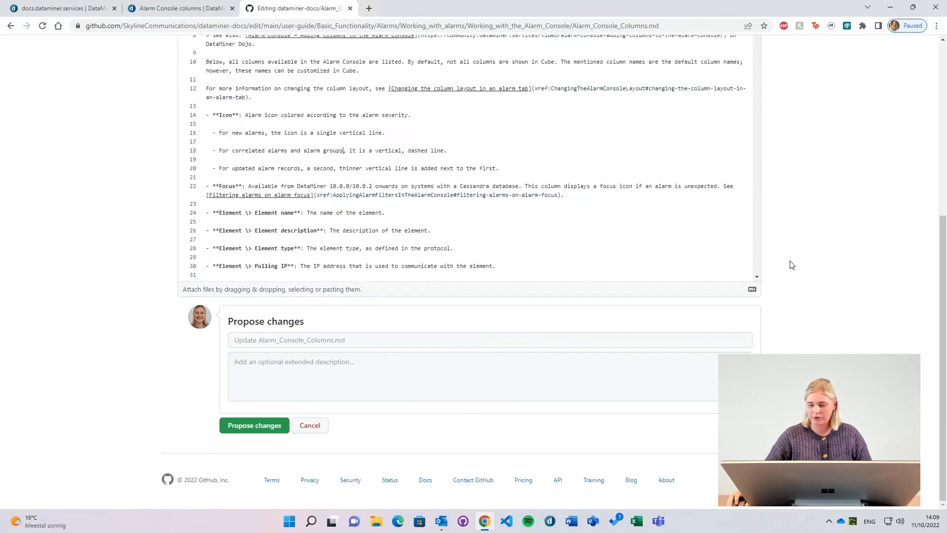
click(347, 340)
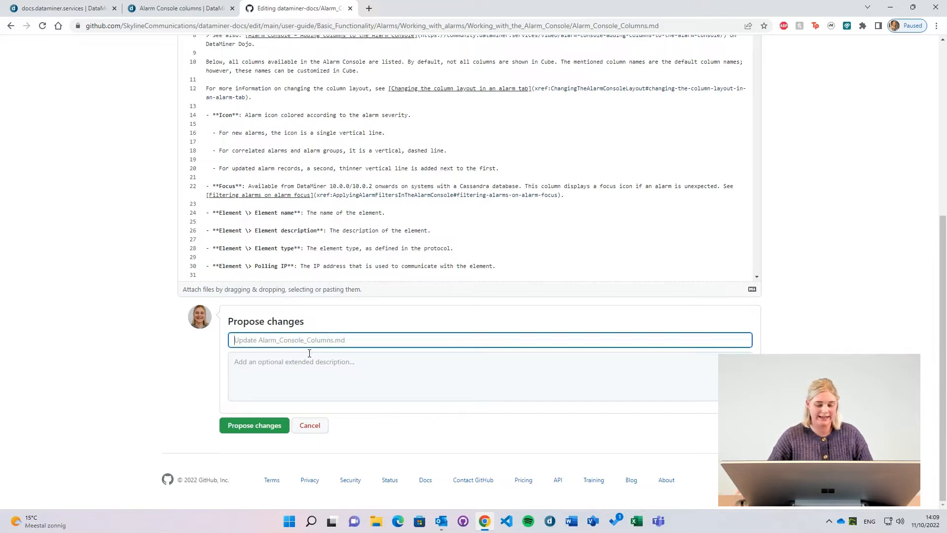
key(Caps_Lock)
text(S)
key(Caps_Lock)
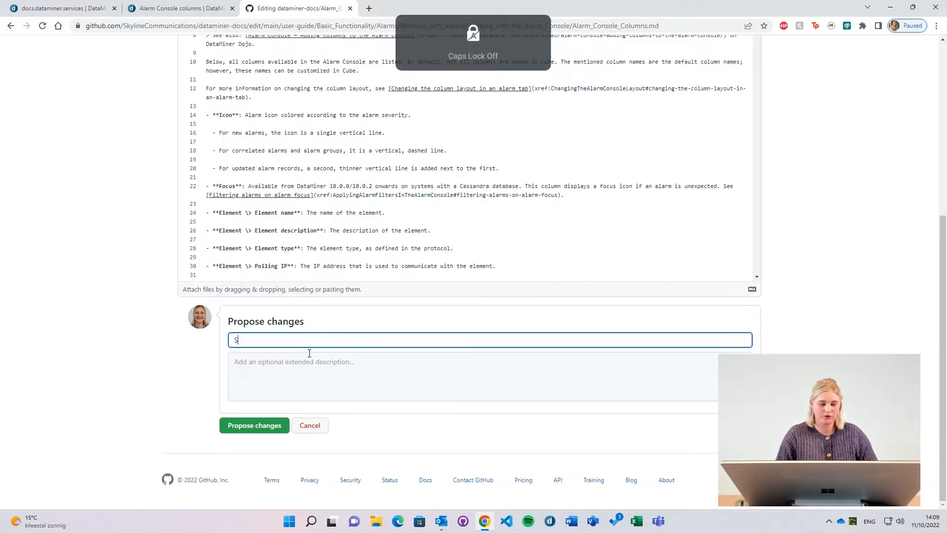
text(mall adjustment)
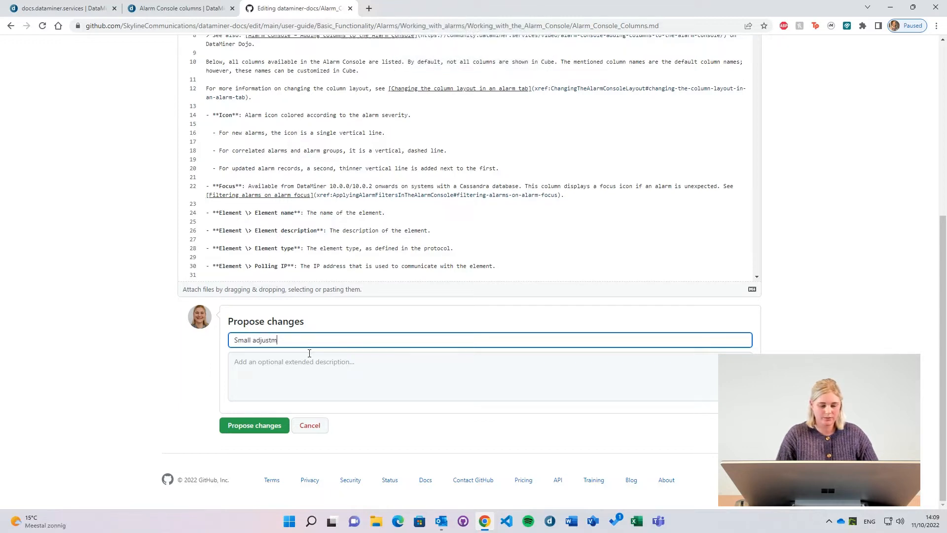
- Submit the proposed changes and create a pull request from them into the main branch, keeping the title and leaving the comment empty
click(265, 427)
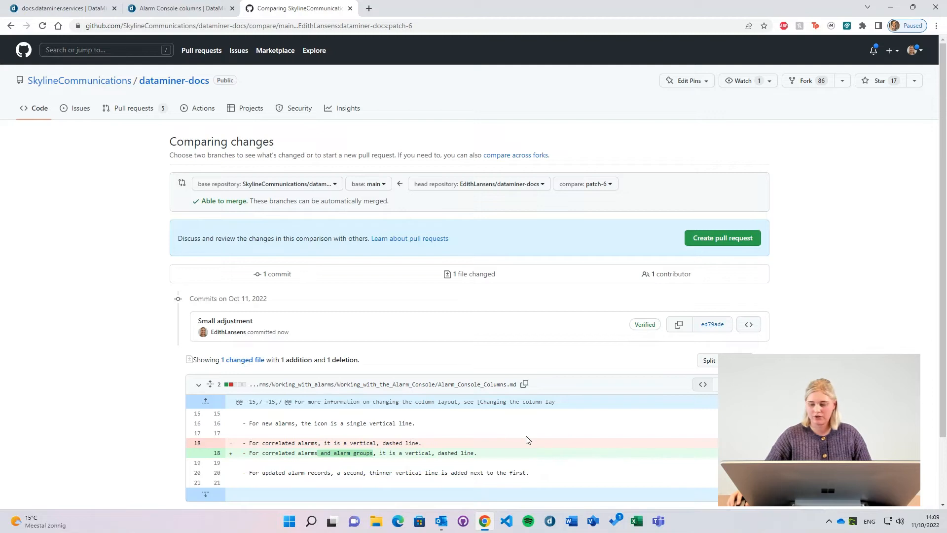
click(730, 244)
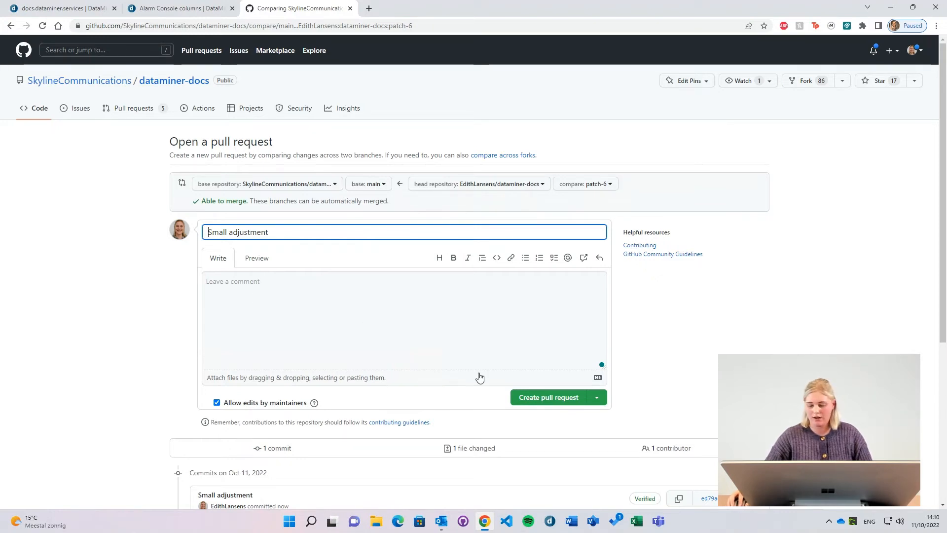
click(538, 397)
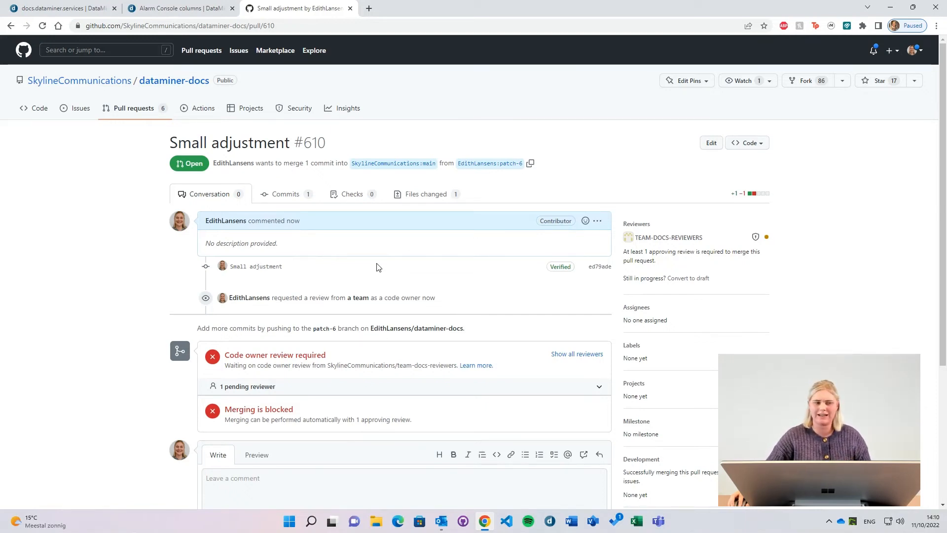
- Open a blank new issue form in the dataminer-docs repository and dismiss the first-time contributor hint
click(83, 112)
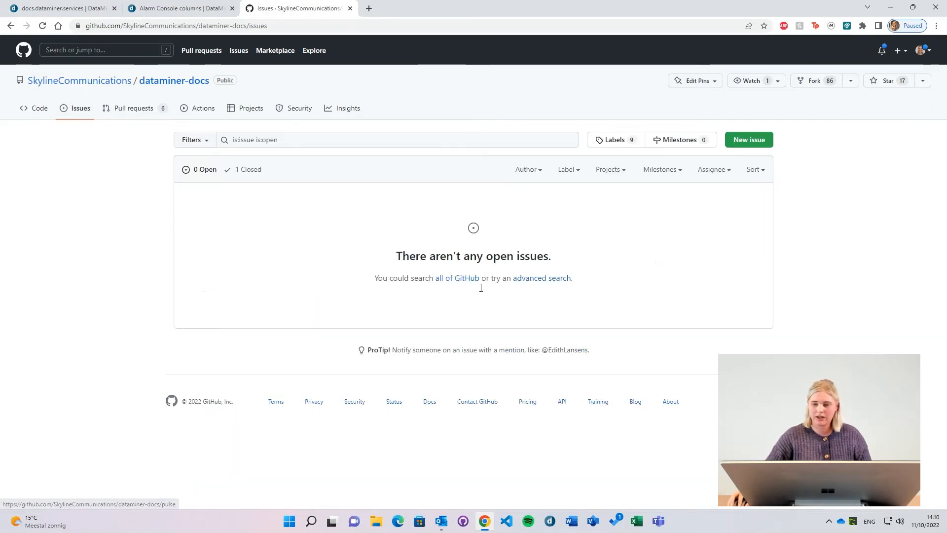
click(751, 143)
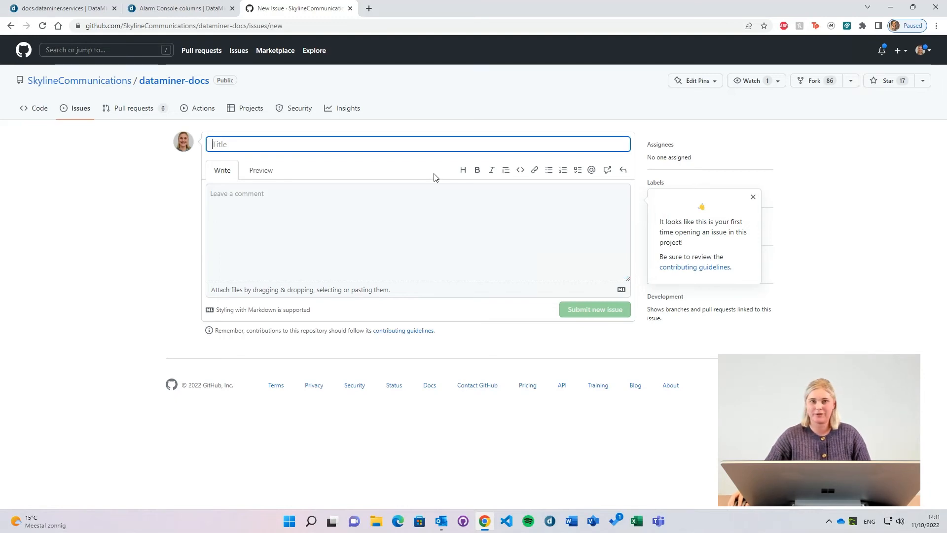
click(753, 197)
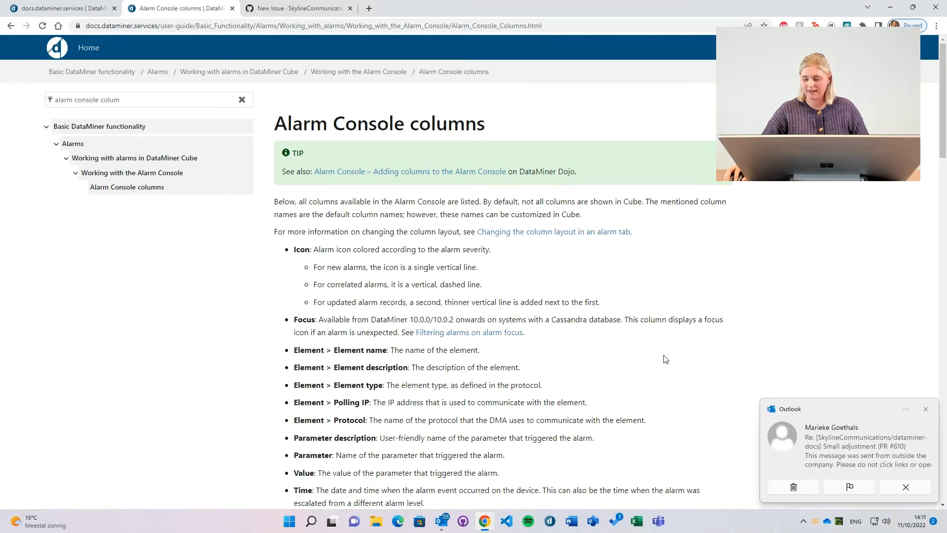
- Open the Outlook e-mail notification about the "Small adjustment" pull request
click(843, 438)
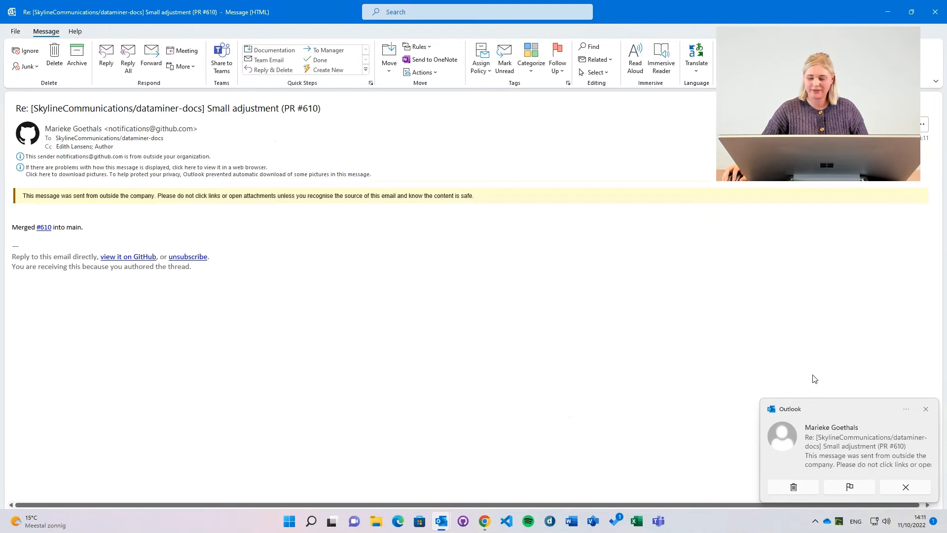
click(848, 446)
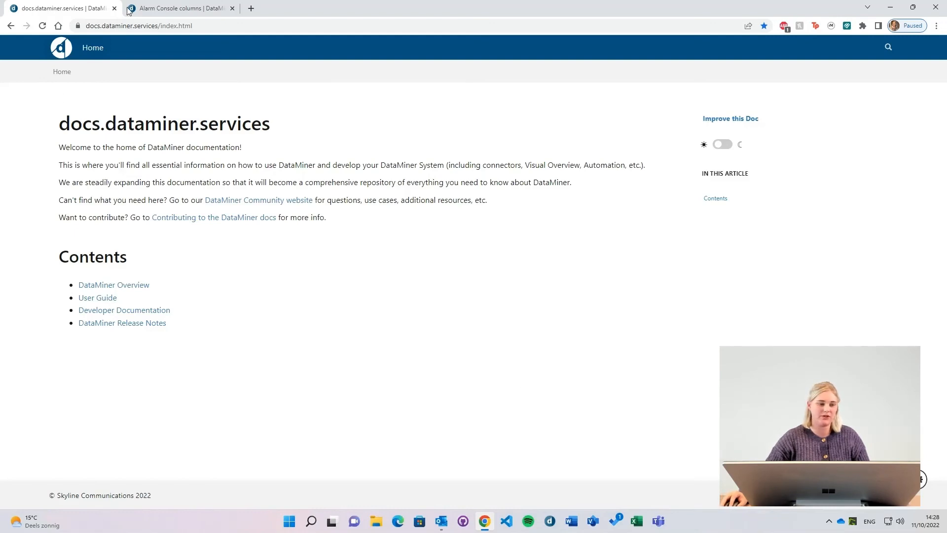
- Check the correlated alarms line under Icon on the published Alarm Console columns page
click(148, 9)
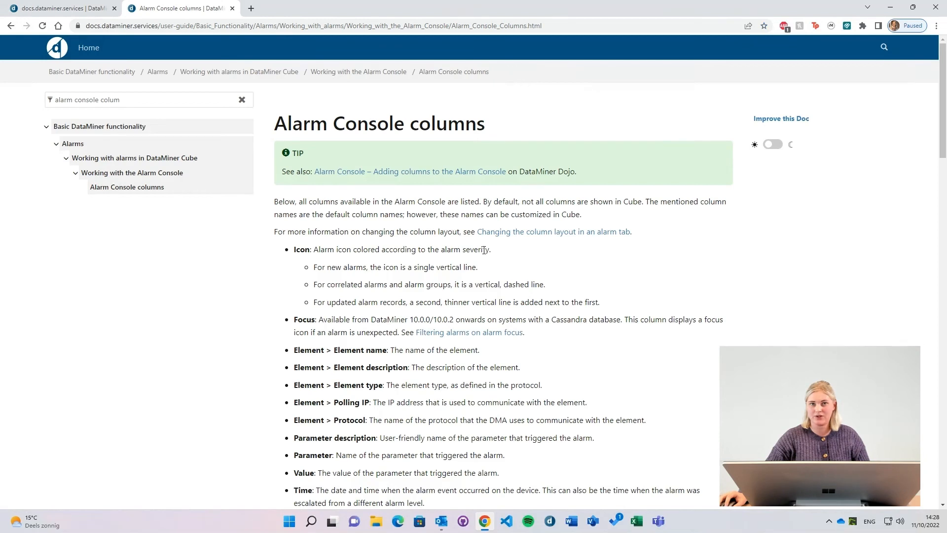
drag(314, 285, 544, 286)
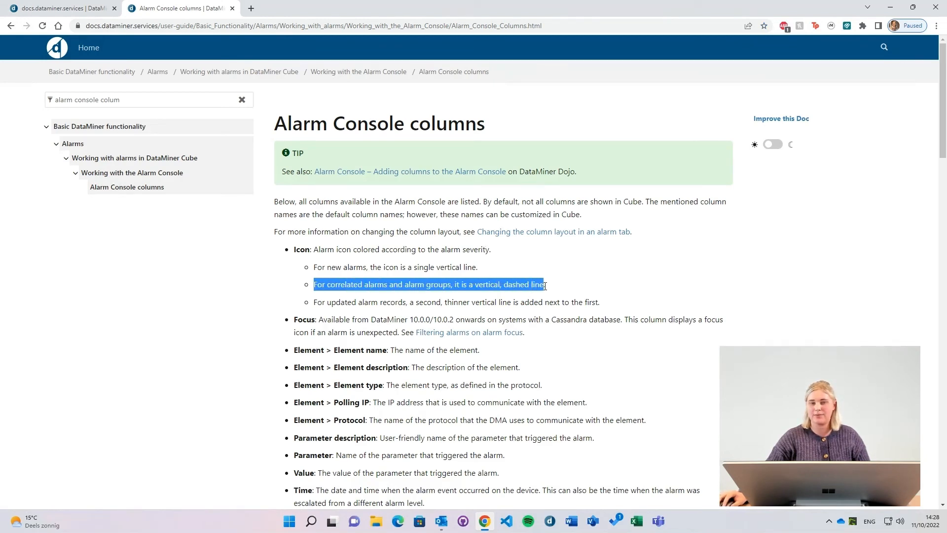
click(660, 285)
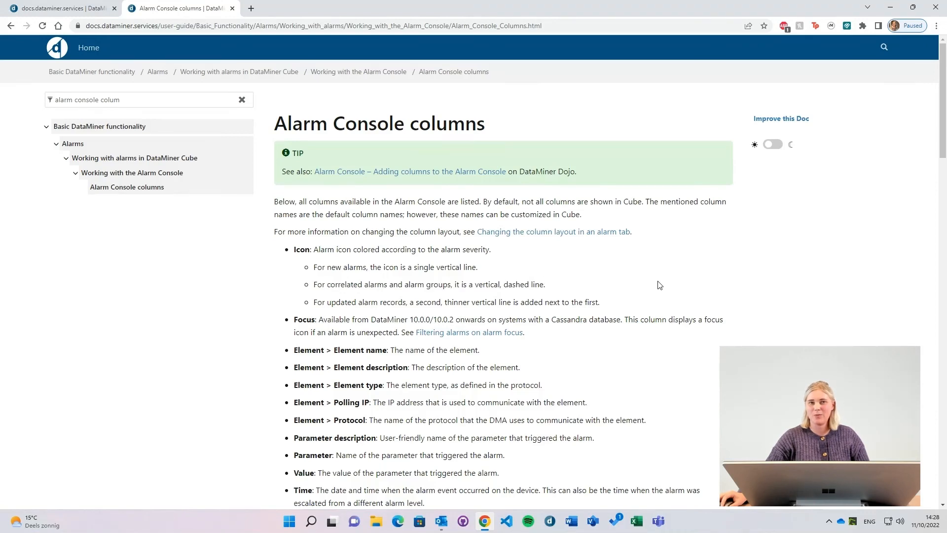